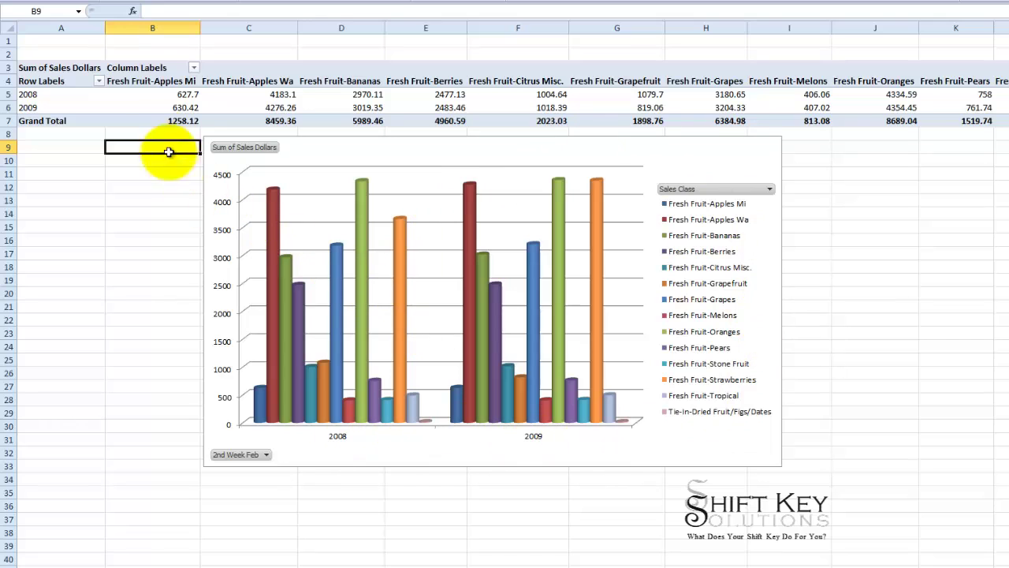
click(184, 67)
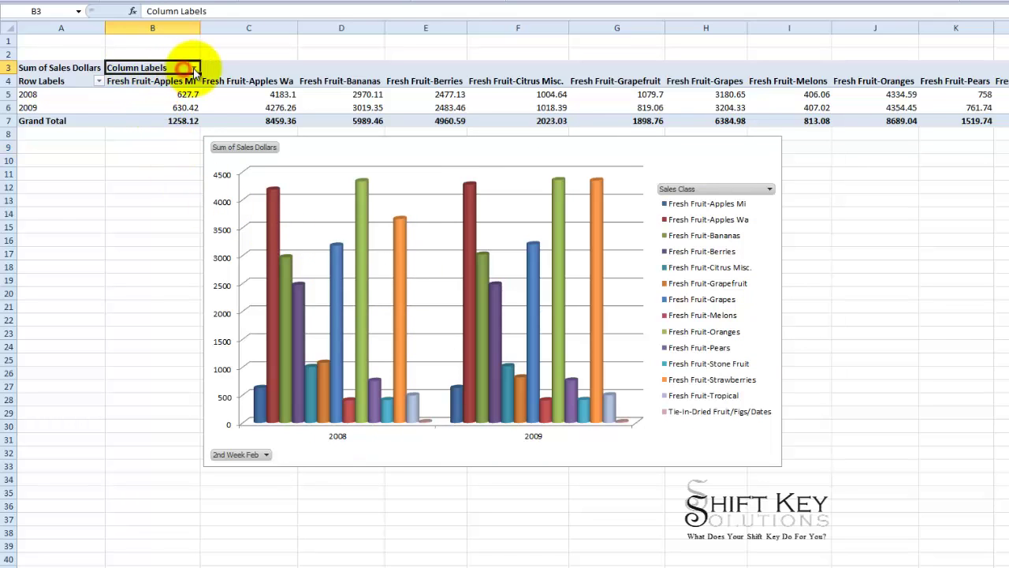
click(193, 67)
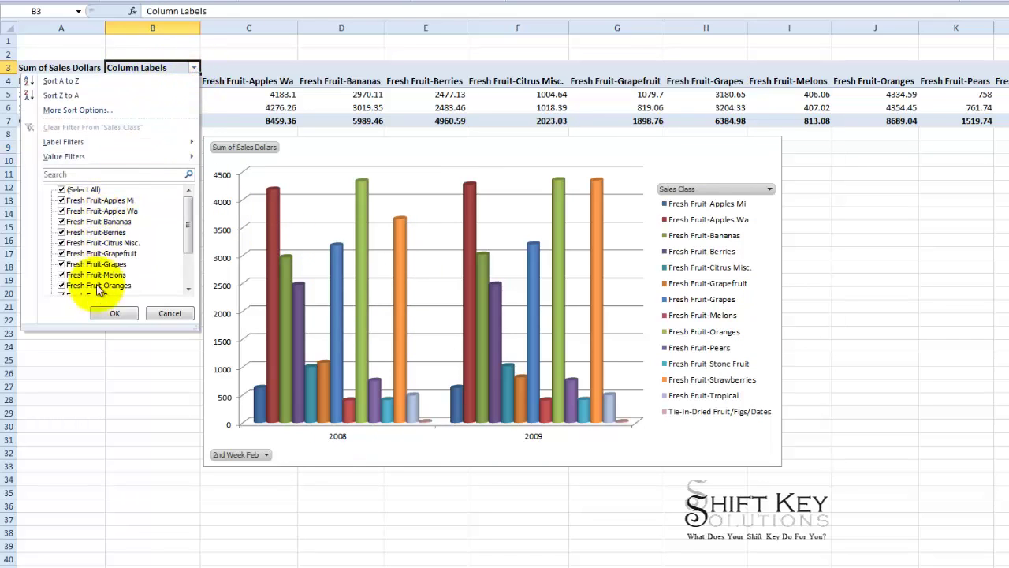
click(168, 314)
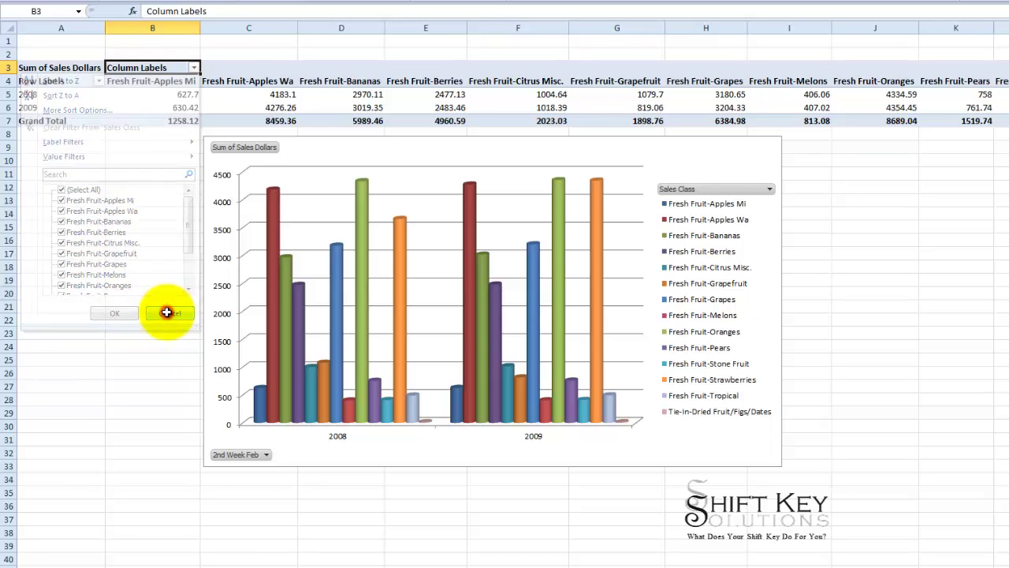
Filter the chart's Sales Class field to exclude Apples Mi, Melons, Pears, Stone Fruit, Tropical and Tie-In-Dried Fruit/Figs/Dates.
click(720, 160)
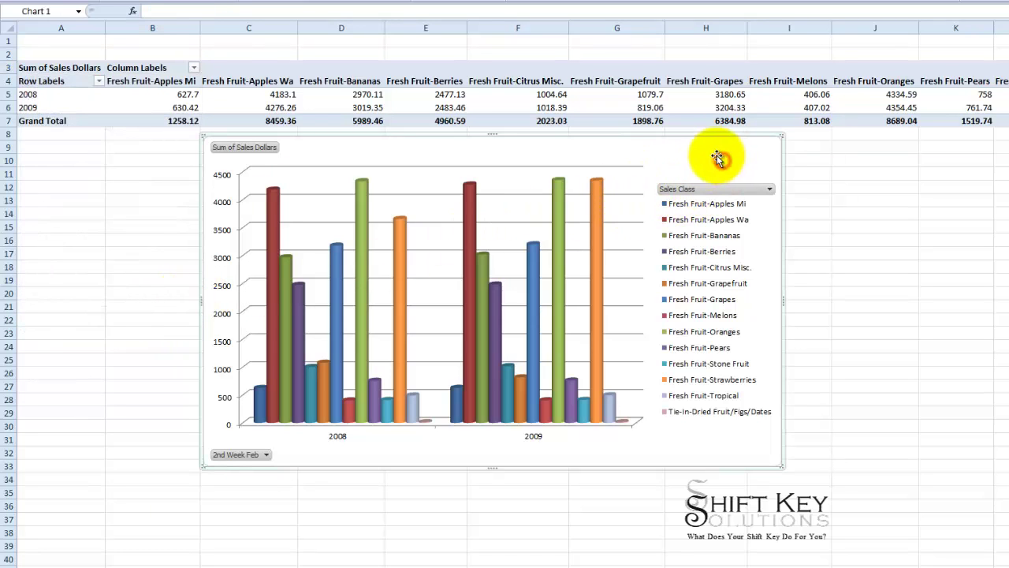
click(769, 190)
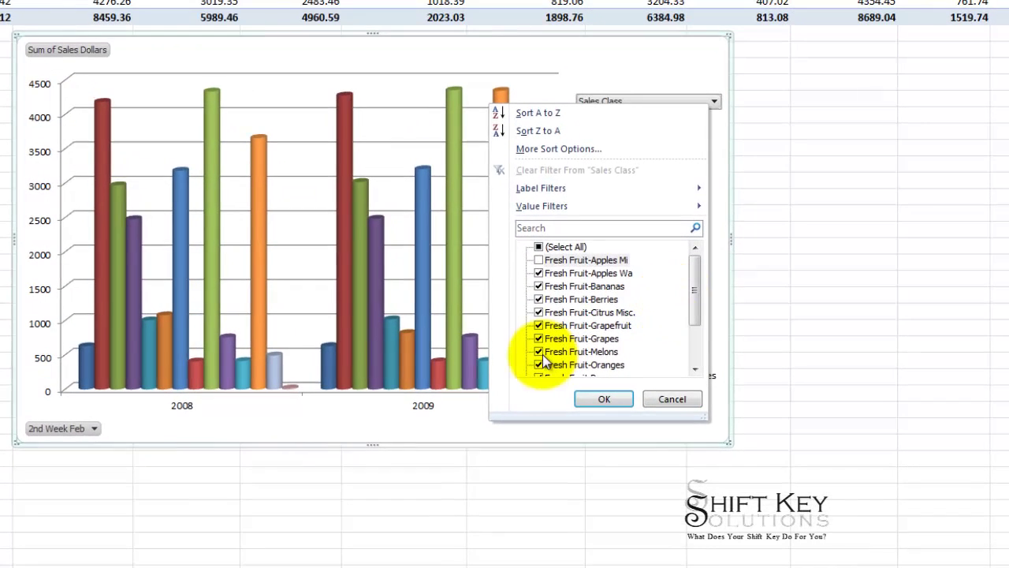
click(549, 358)
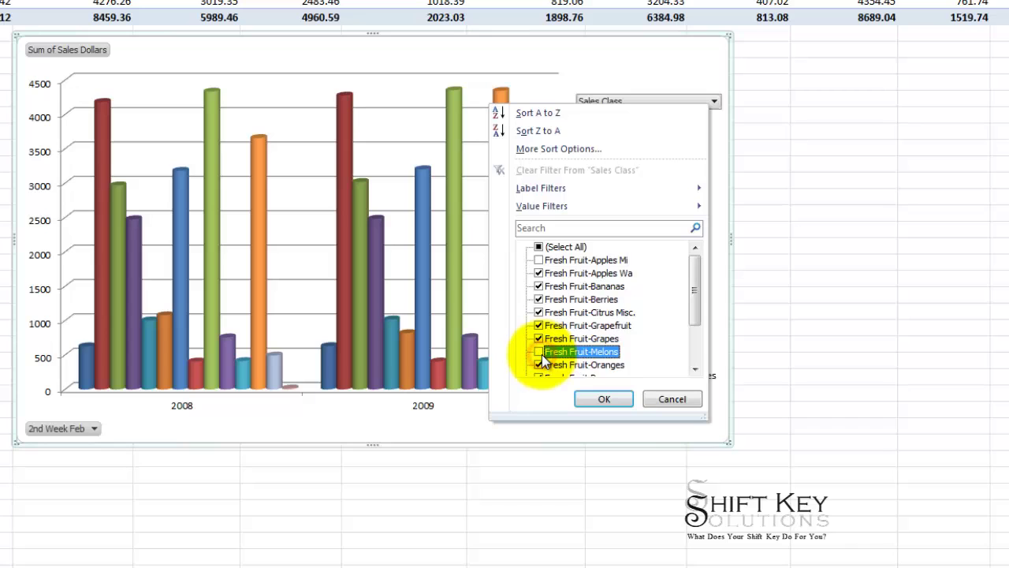
scroll(542, 355, down, 2)
click(538, 313)
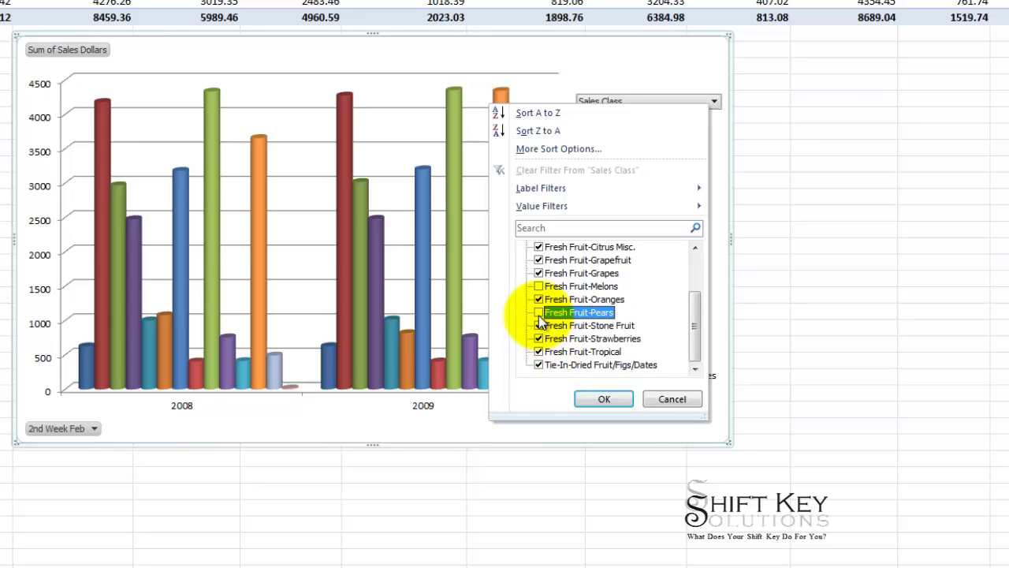
click(539, 326)
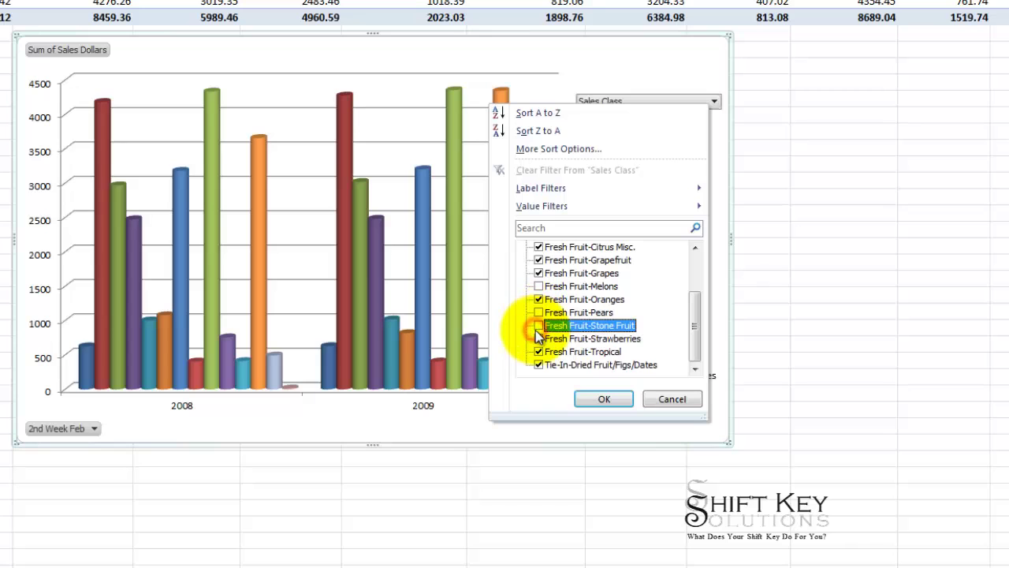
click(538, 351)
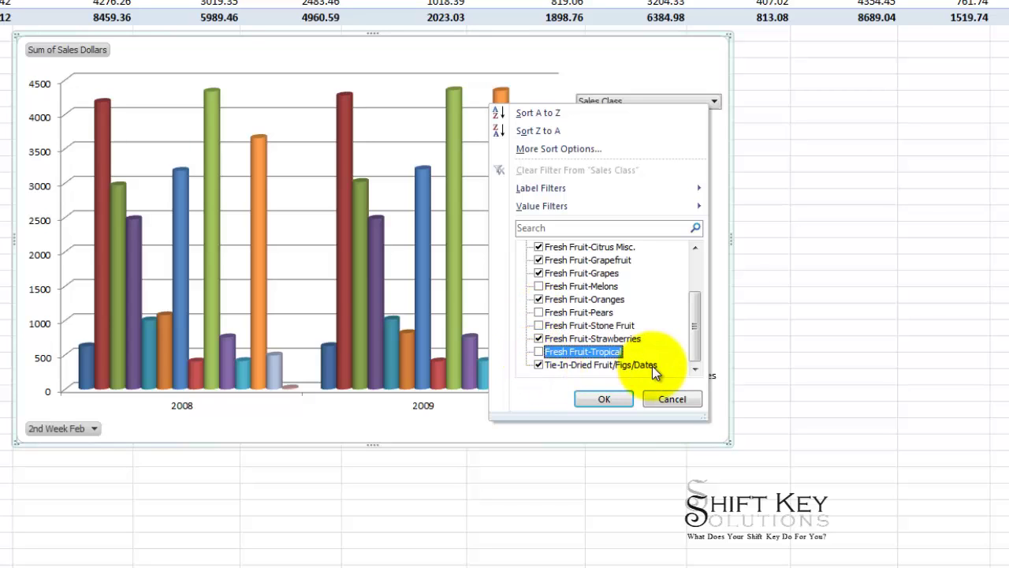
click(538, 365)
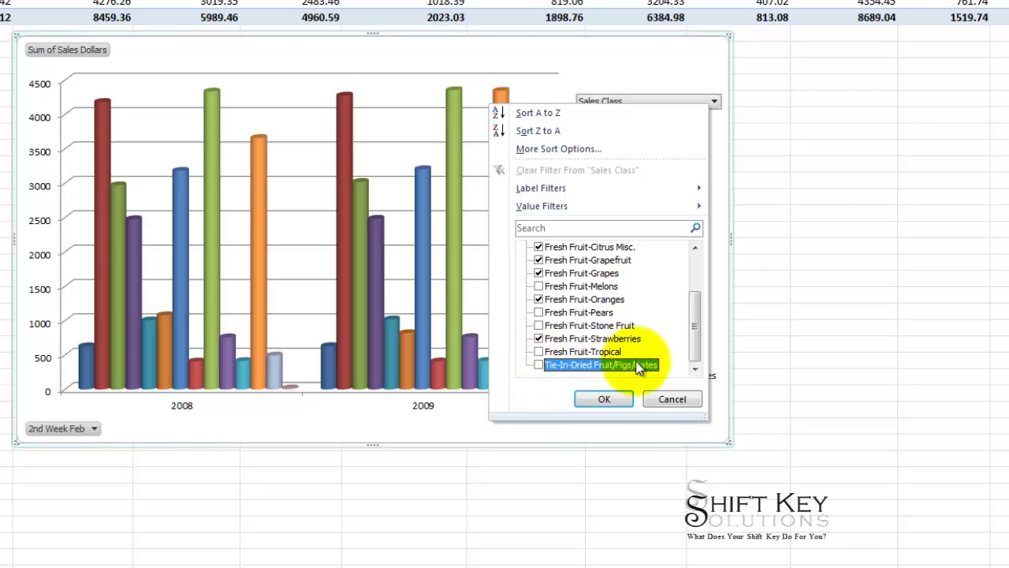
click(618, 398)
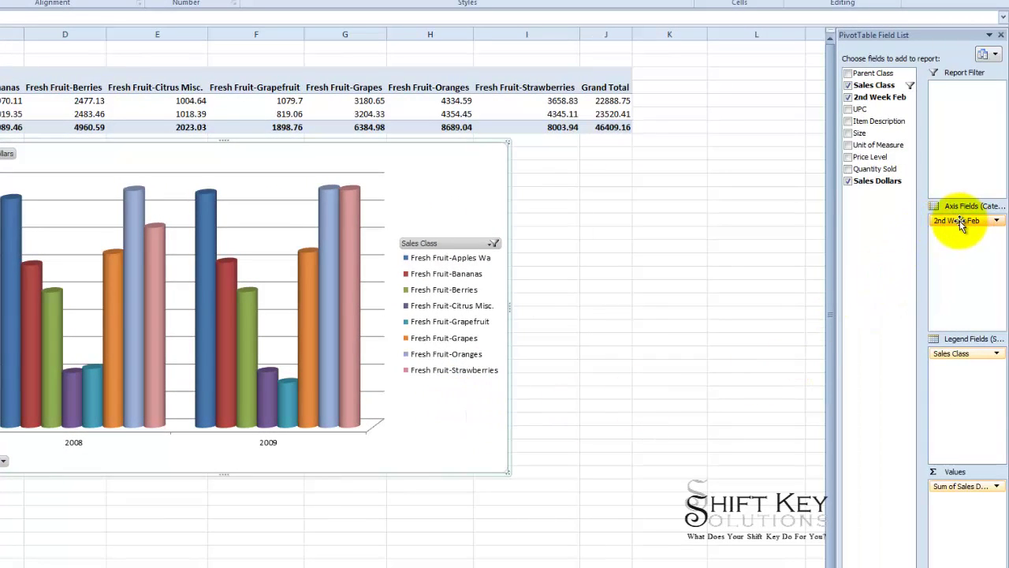
Switch the pivot chart's rows and columns so the sales classes form the axis and the years form the series.
click(960, 223)
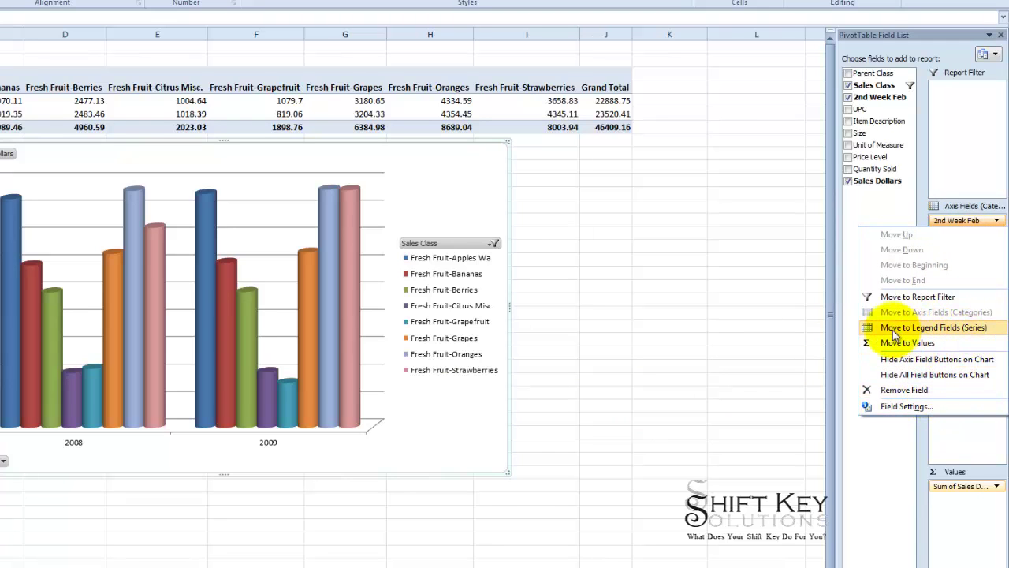
click(956, 327)
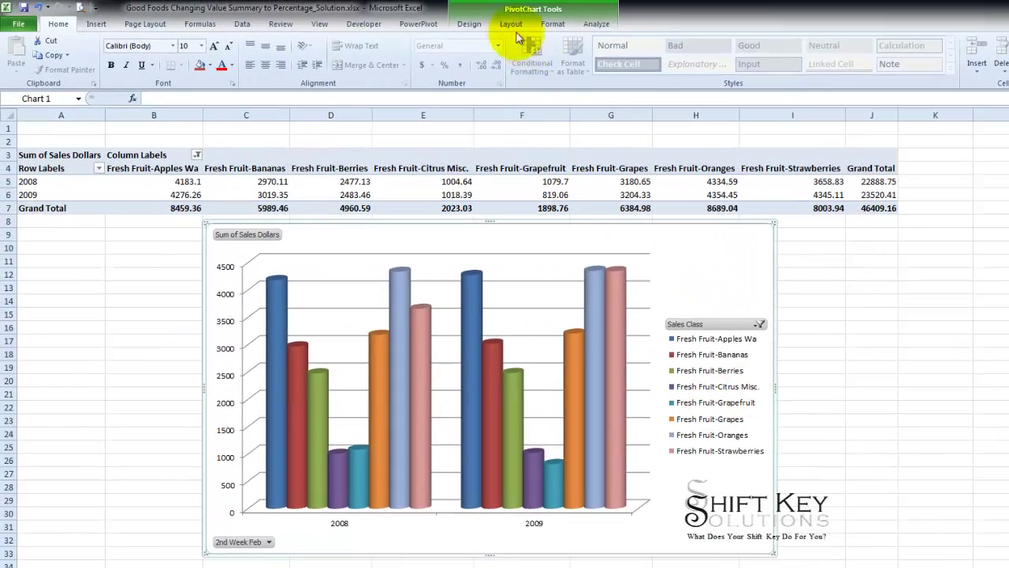
click(469, 23)
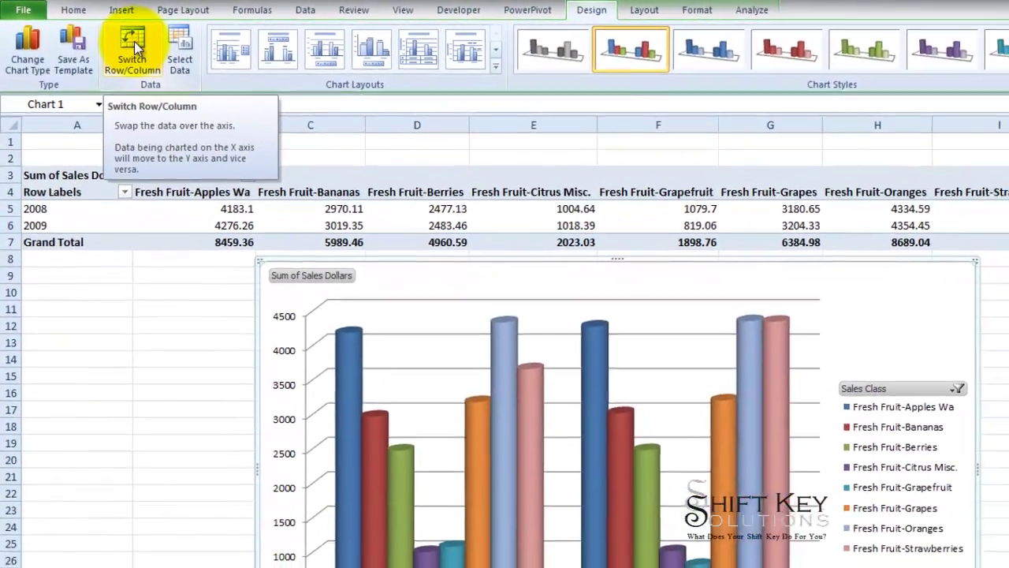
click(134, 41)
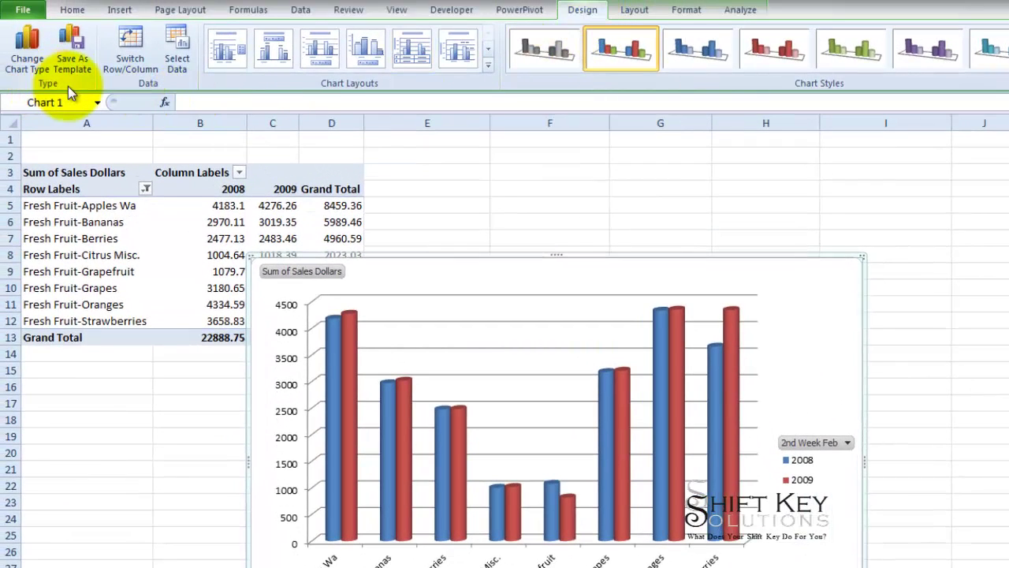
Change the pivot chart's type to the first Bar subtype, a flat clustered bar chart.
click(28, 63)
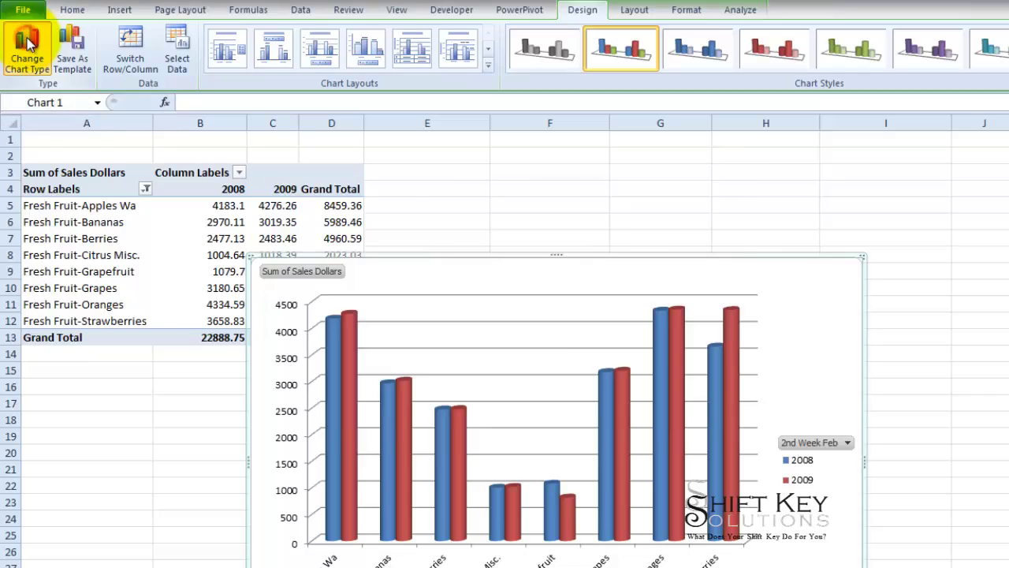
click(342, 255)
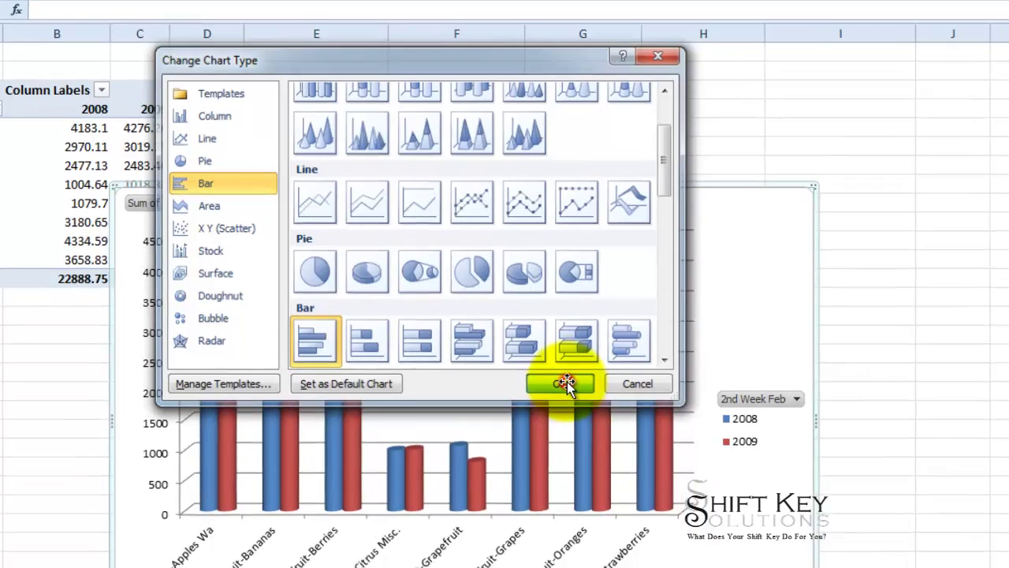
click(580, 406)
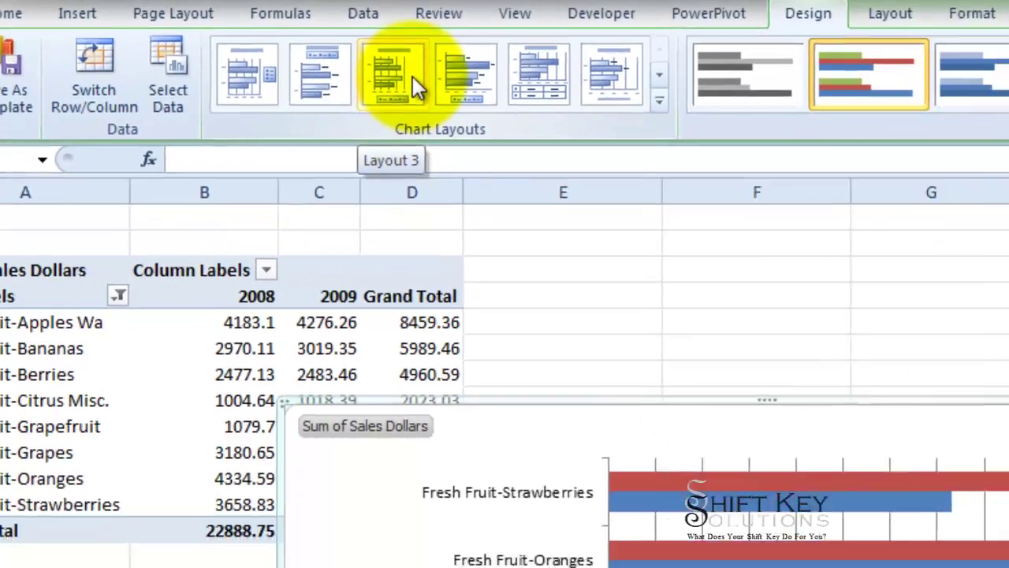
Apply chart Layout 3 and the bevelled multicolour red-and-blue chart style to the bar chart.
click(552, 118)
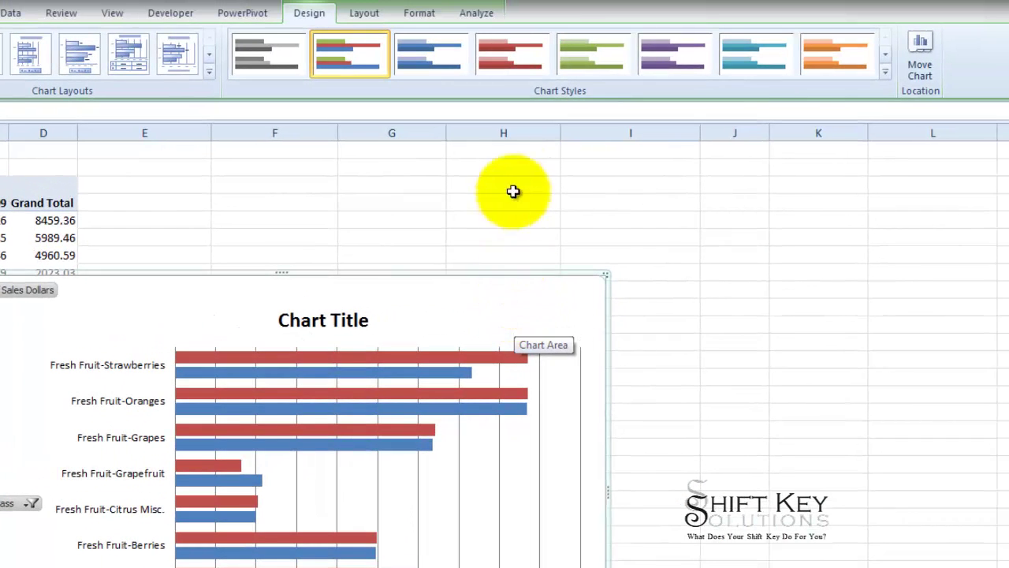
click(886, 73)
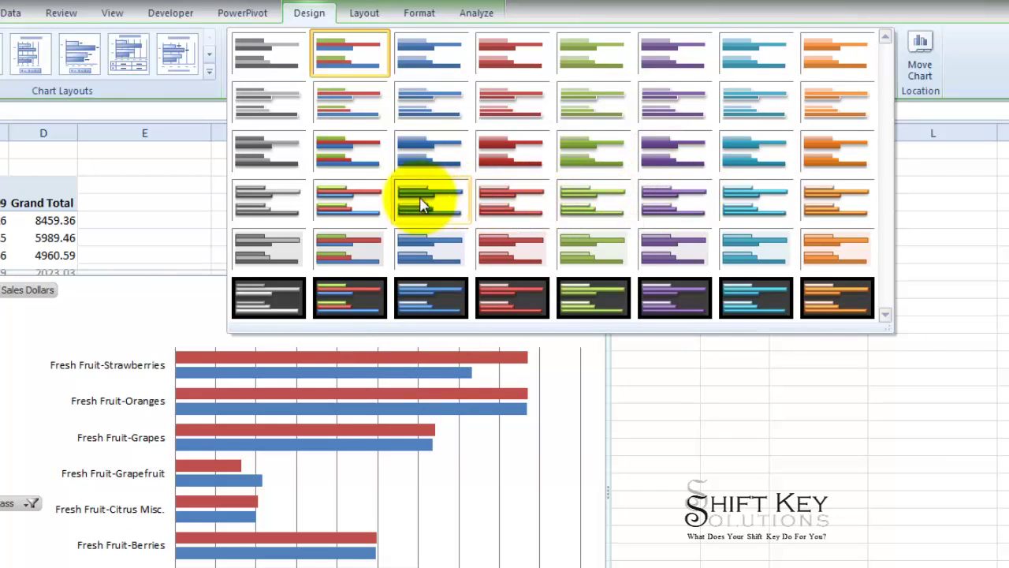
click(361, 205)
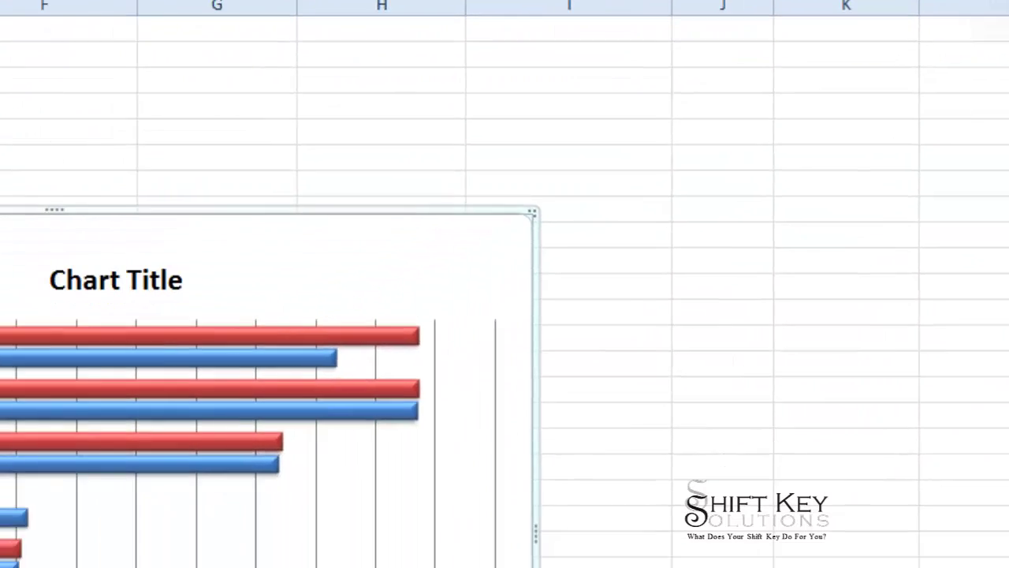
Move the chart to a new sheet named "Fruit Chart" and deselect it.
click(222, 206)
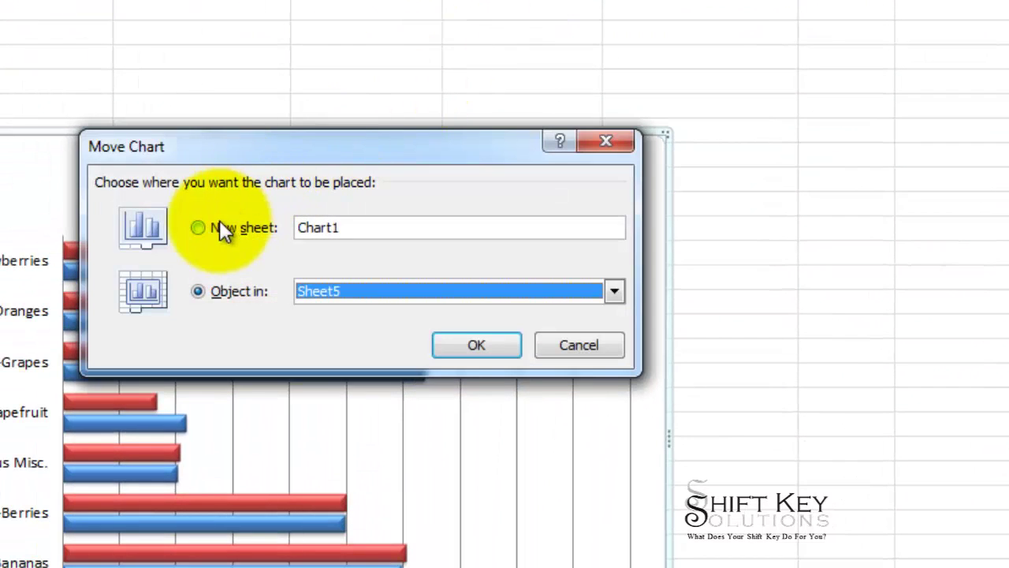
click(199, 227)
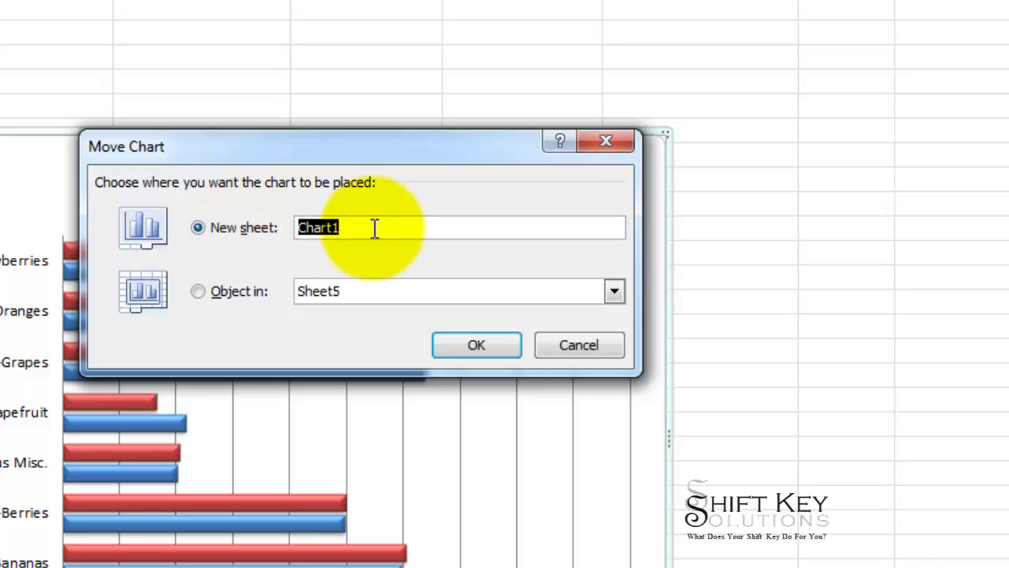
text(Fruit Chart)
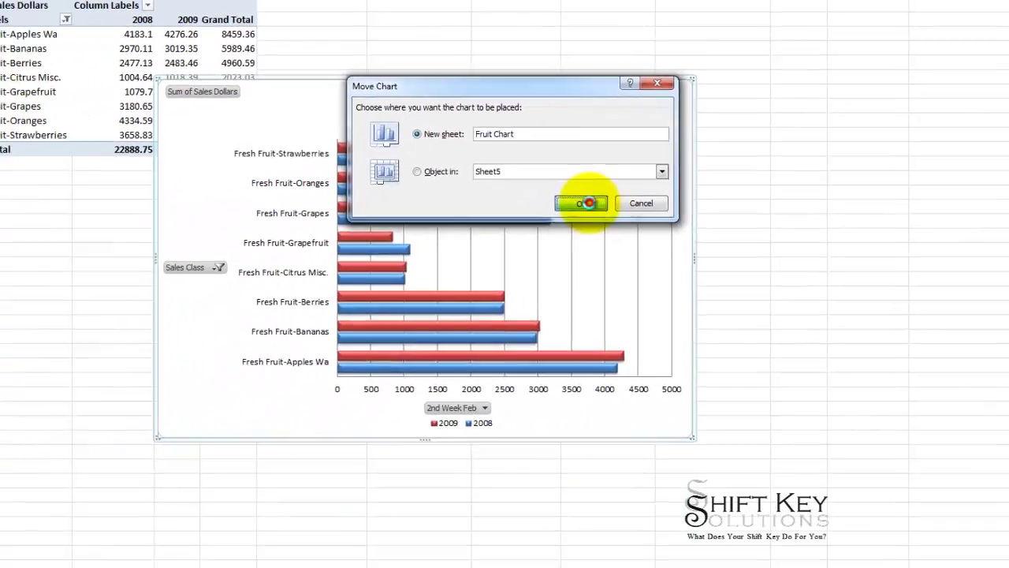
click(533, 284)
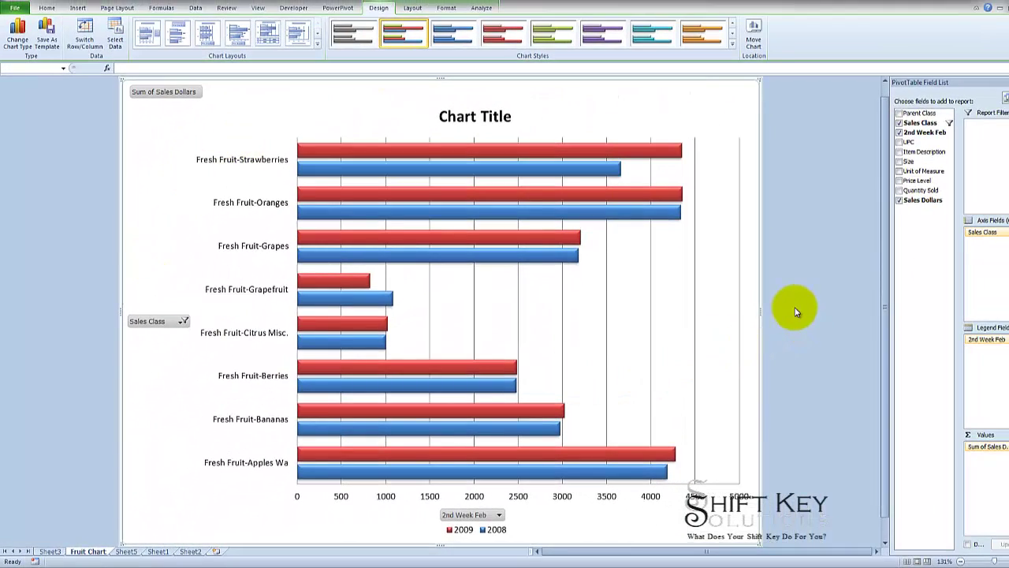
click(796, 312)
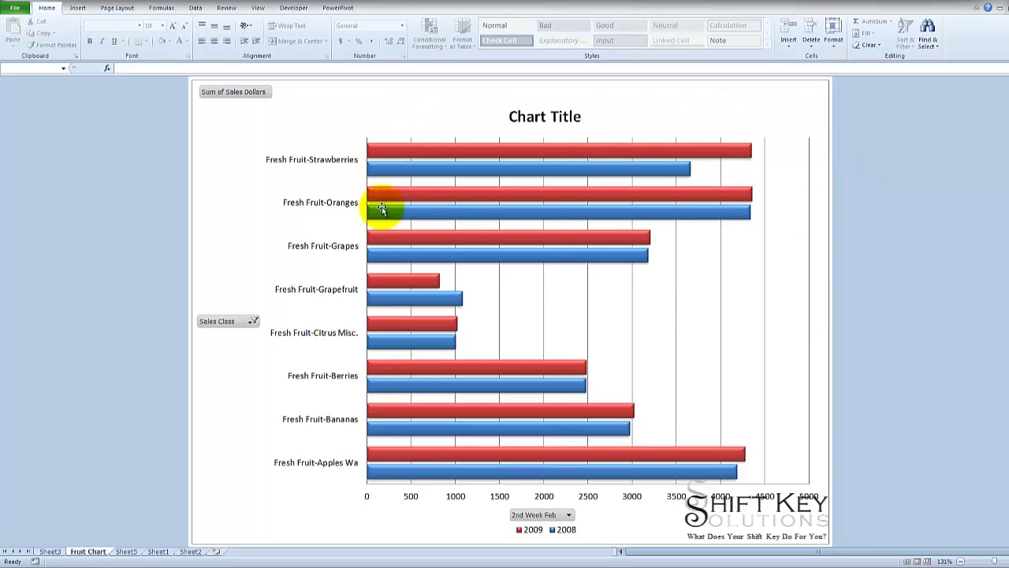
Replace the placeholder chart title with "Major Fresh Fruit Sales Classes".
click(520, 112)
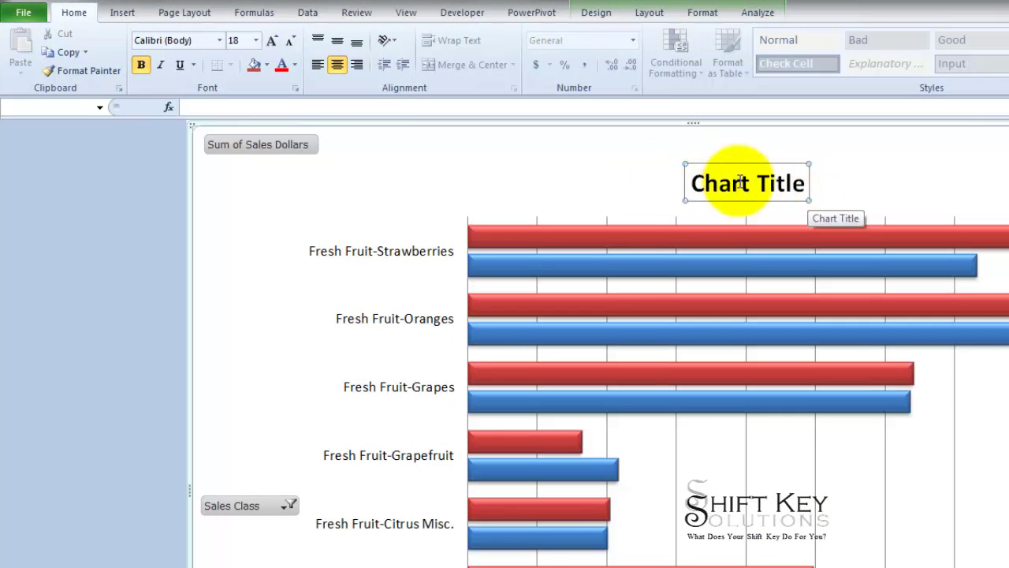
click(590, 108)
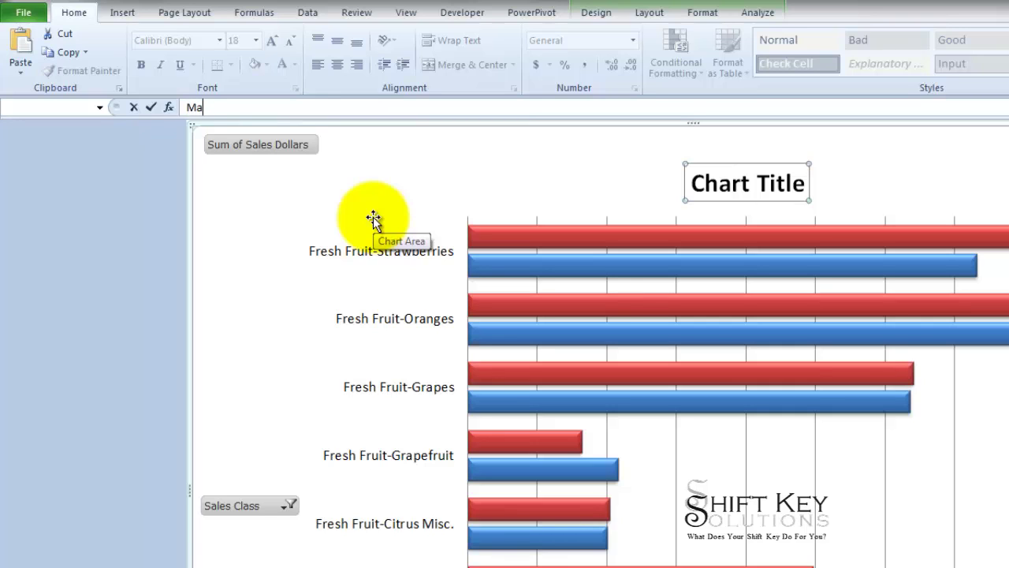
text(Major Fresh Fruit Sales Classes)
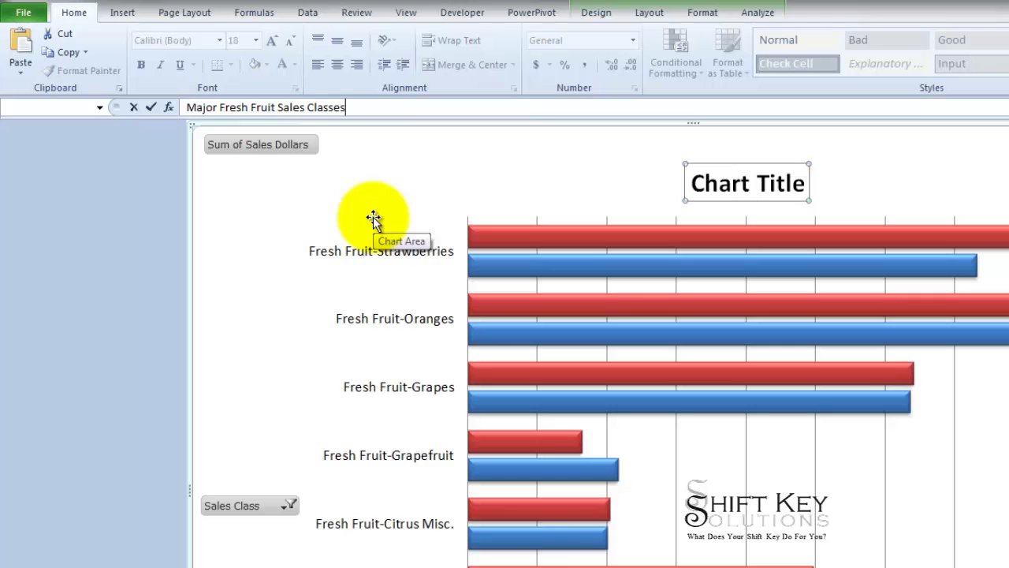
key(Return)
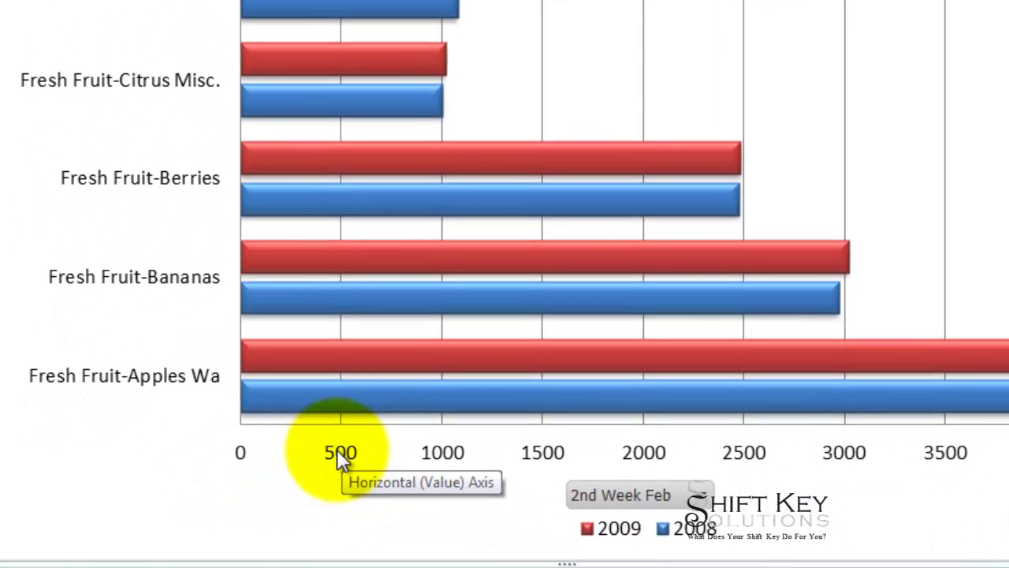
Format the horizontal value axis labels as Number with 0 decimal places and the 1000 separator.
right_click(337, 453)
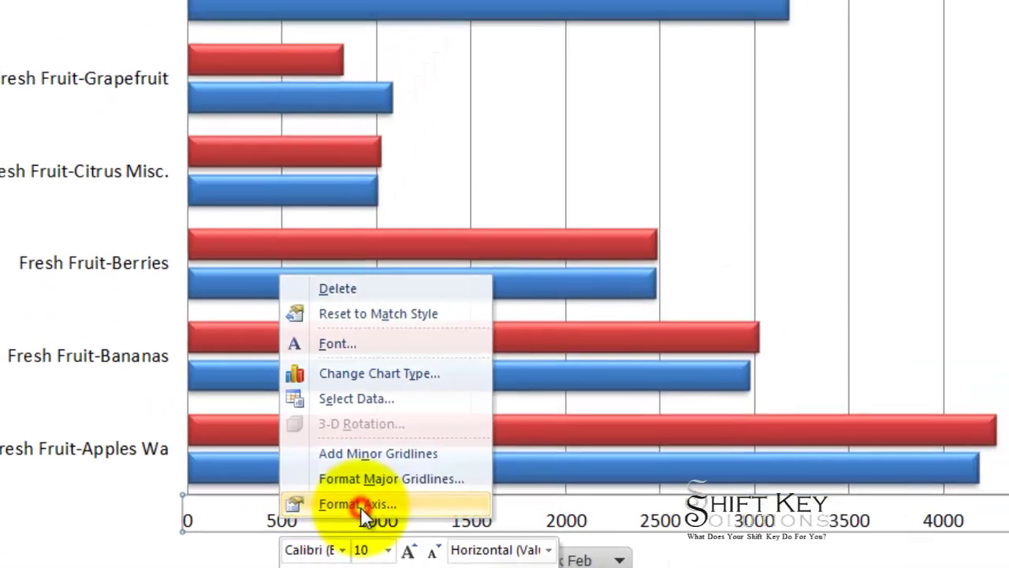
click(360, 506)
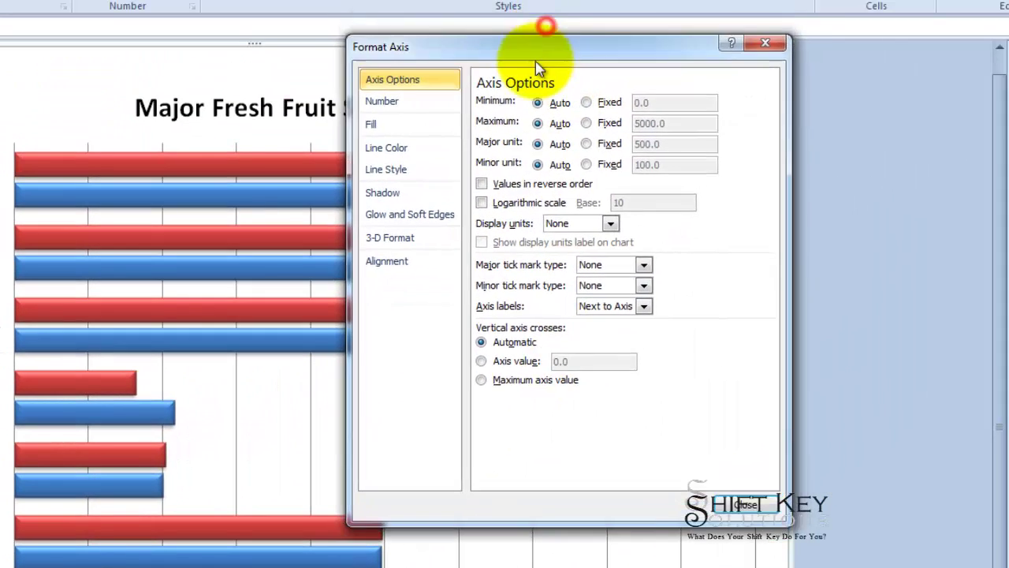
drag(535, 63, 519, 132)
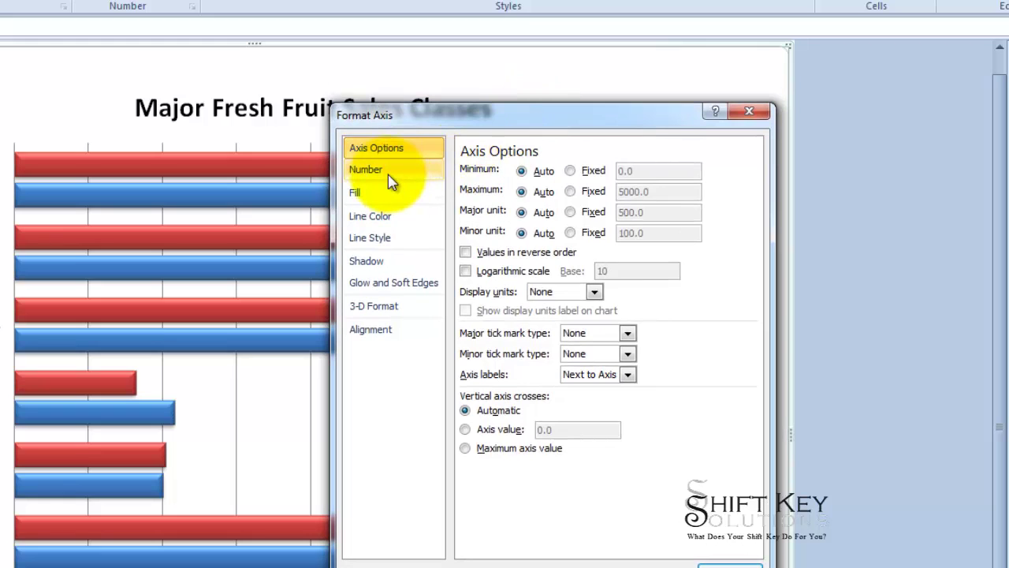
click(389, 175)
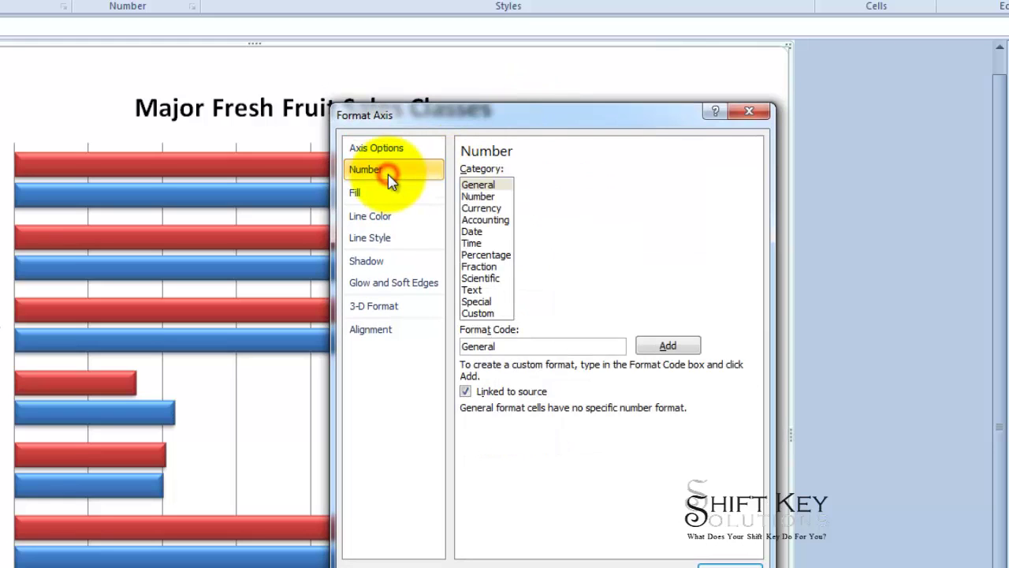
click(488, 197)
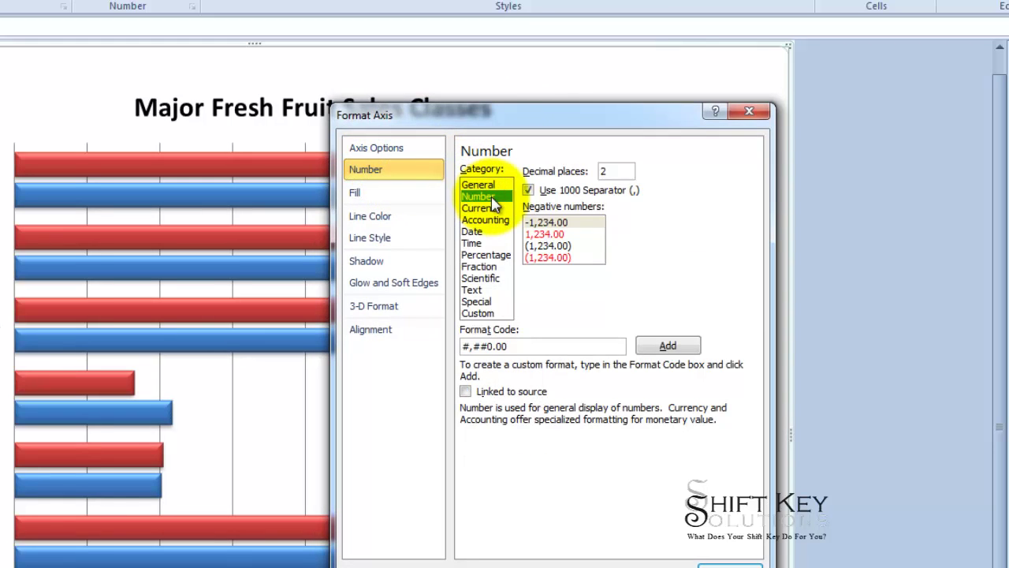
double_click(618, 171)
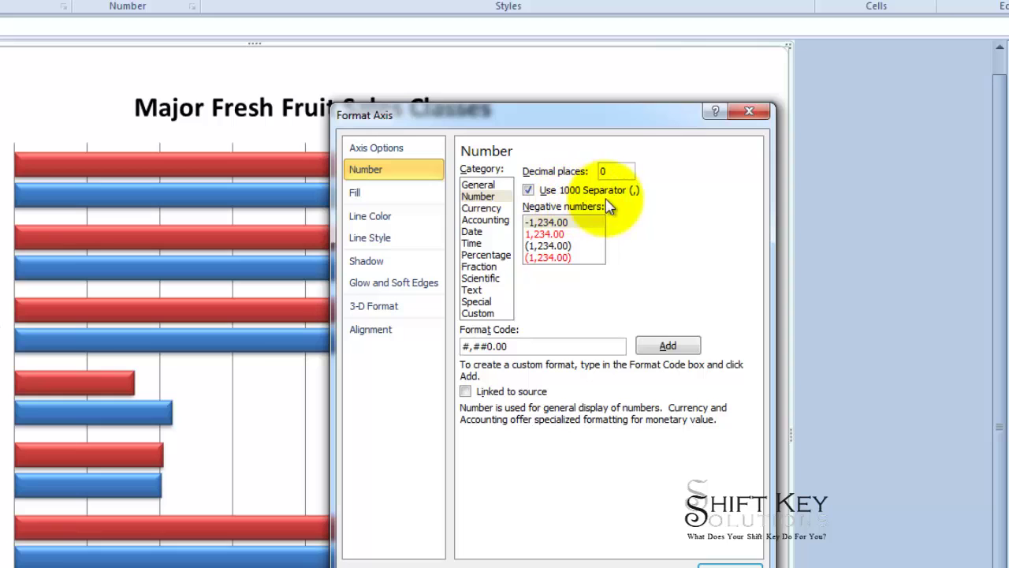
click(651, 197)
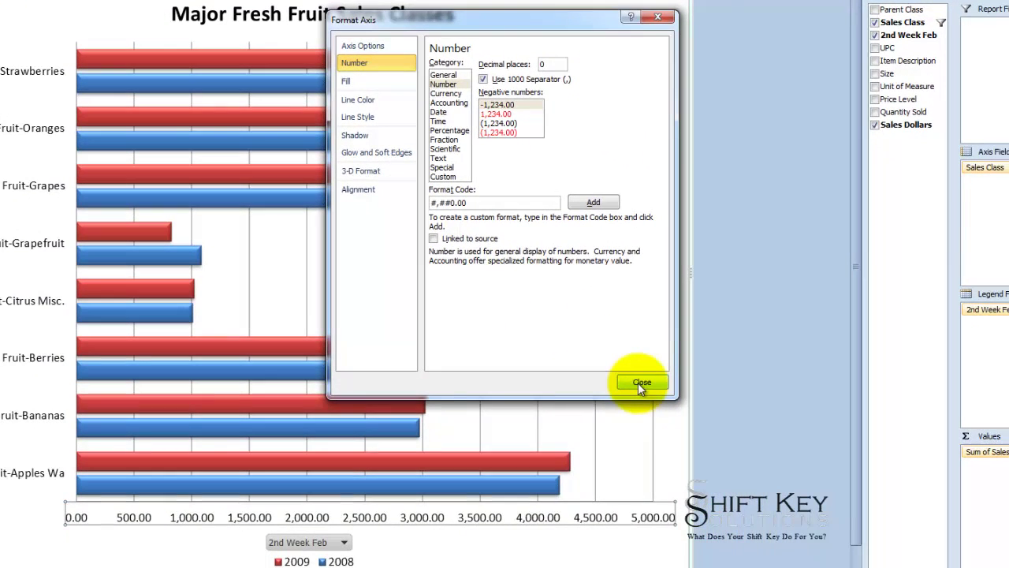
click(640, 383)
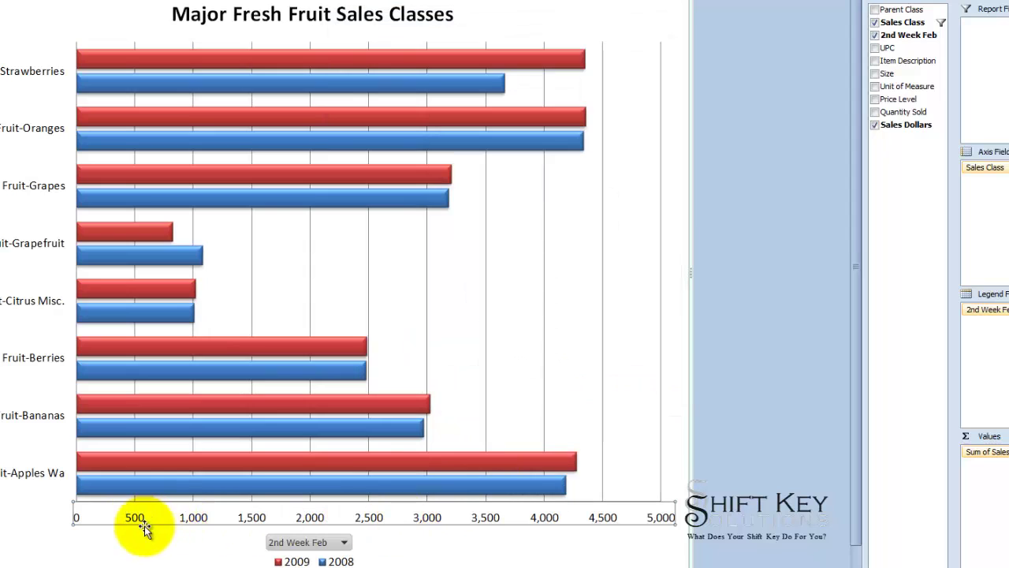